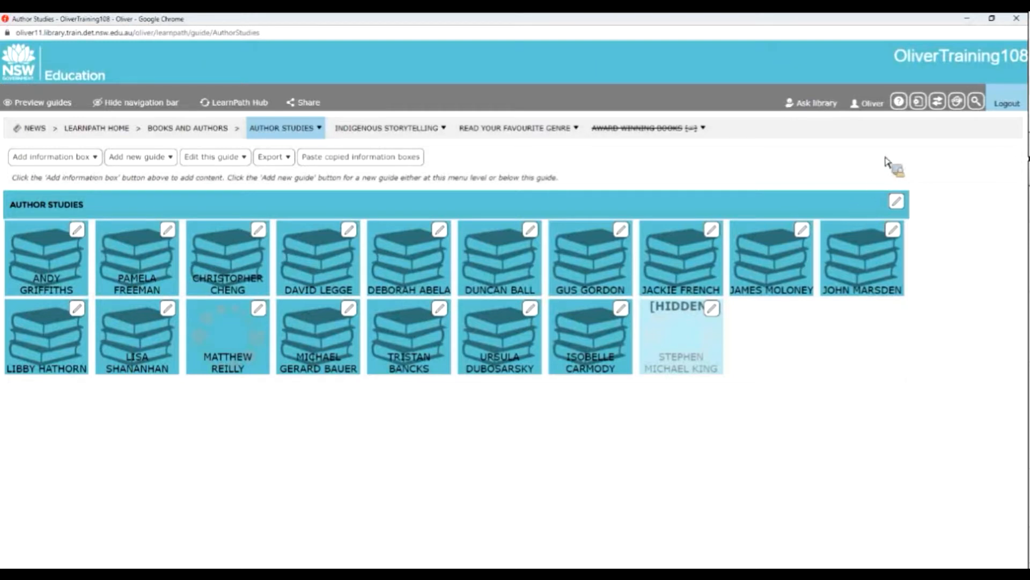
Open the library system's administration area and go to the management parameters in a maximized window.
left_click(921, 103)
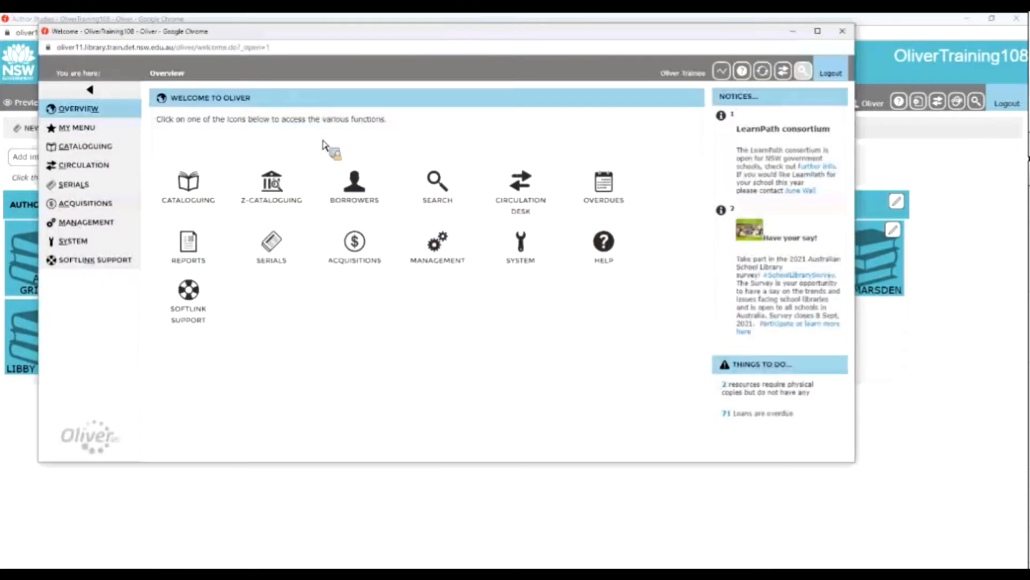
left_click(138, 222)
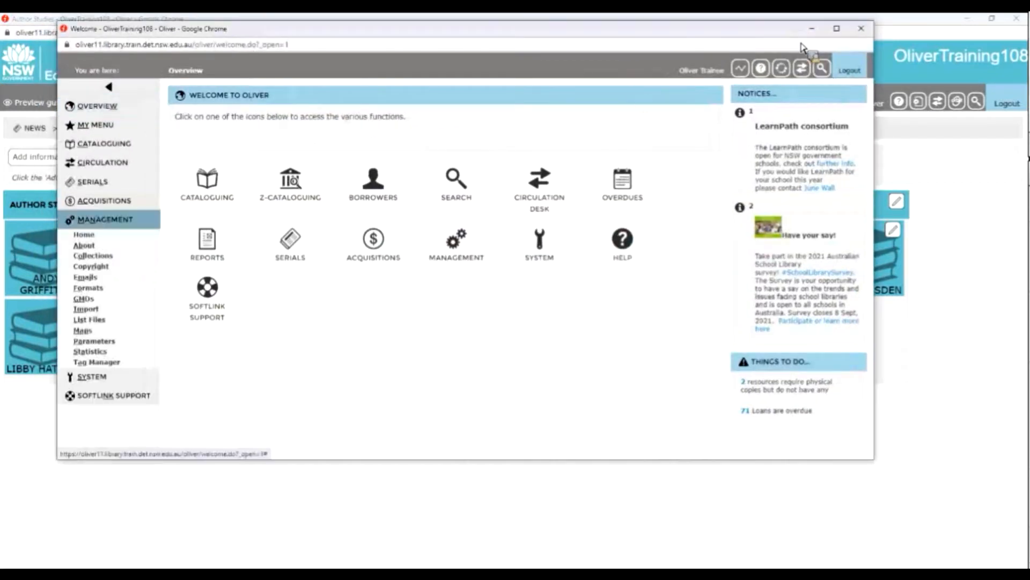
left_click(837, 29)
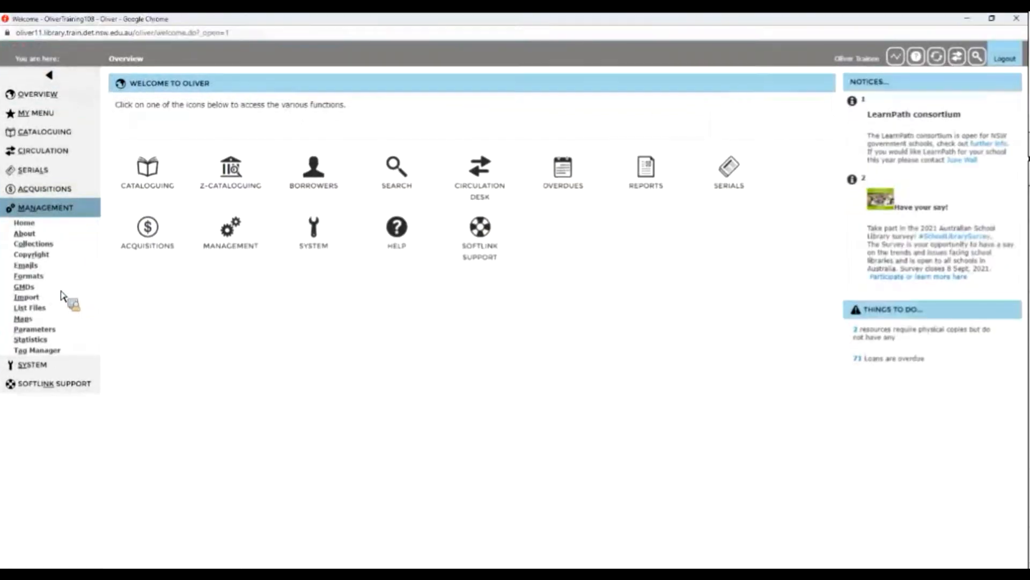
left_click(36, 335)
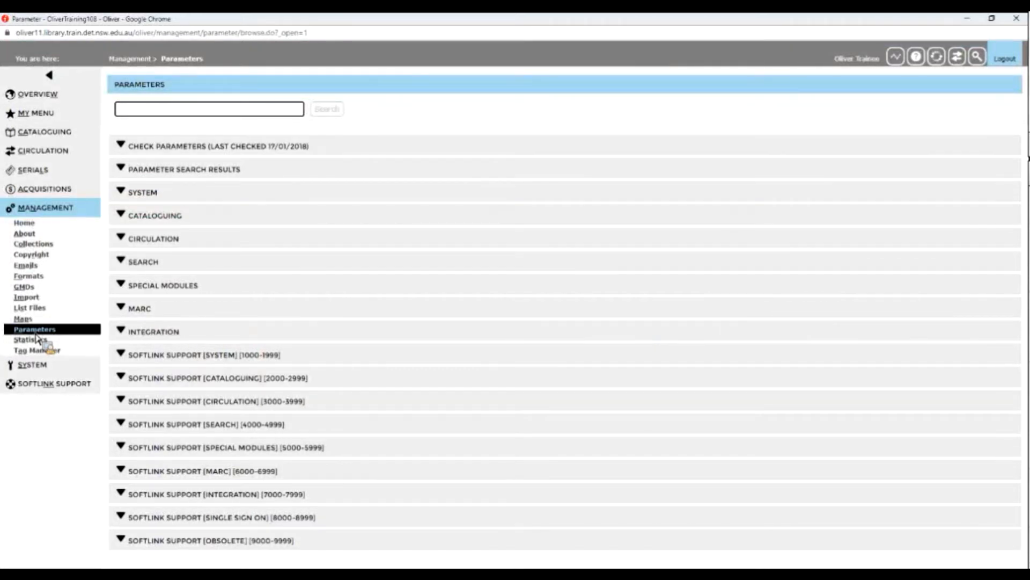
Search the parameters for "learnpath".
type("5720")
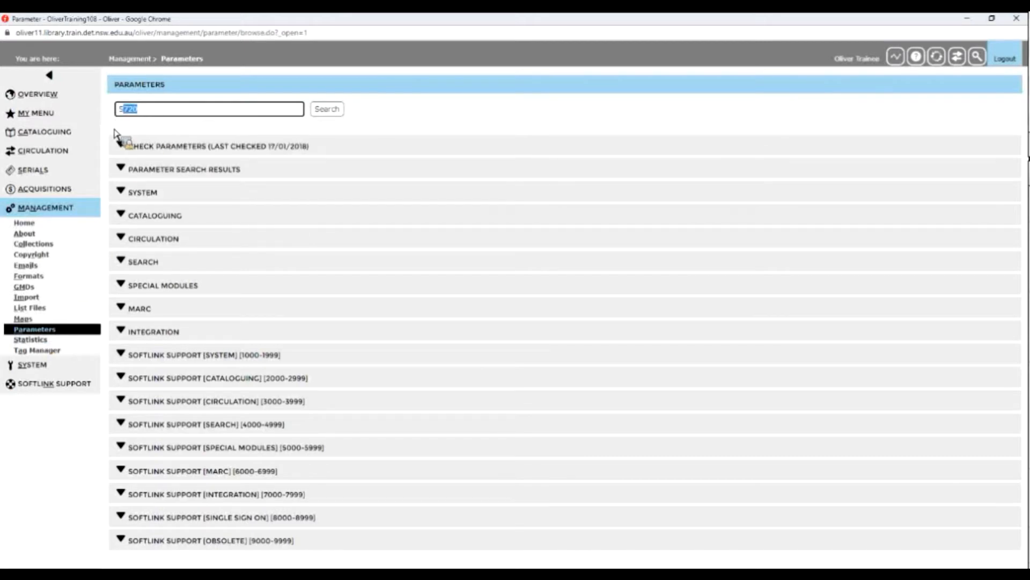
type("learnpth")
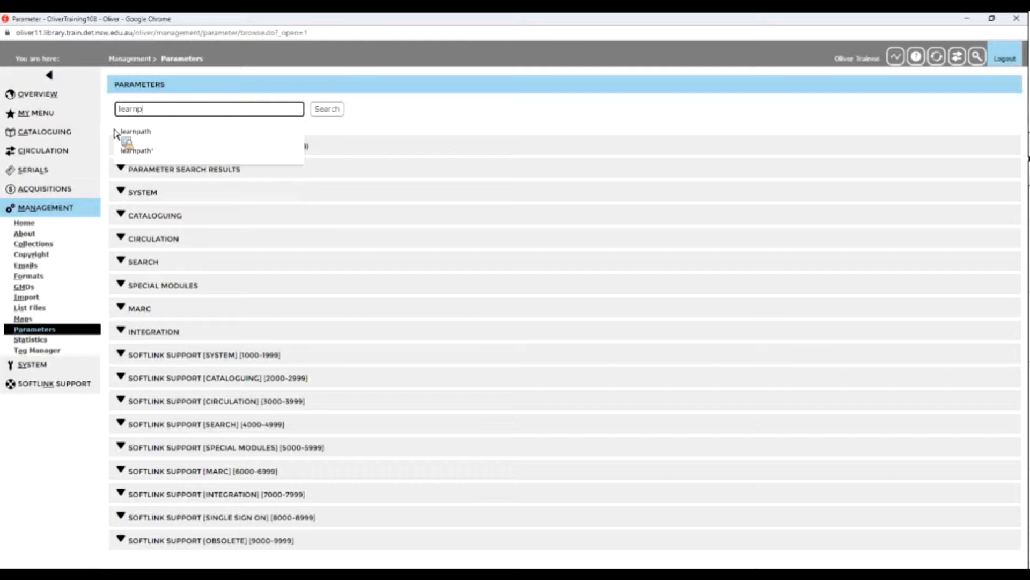
key("BackSpace")
key("BackSpace")
type("ath")
left_click(333, 113)
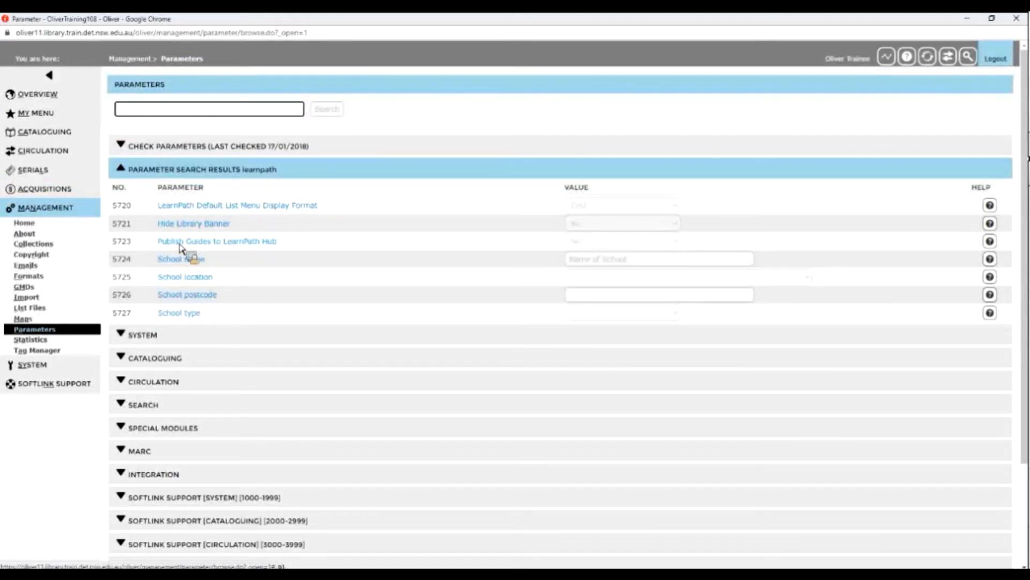
Open the LearnPath parameter group from the Publish Guides to LearnPath Hub result and make it editable.
left_click(208, 243)
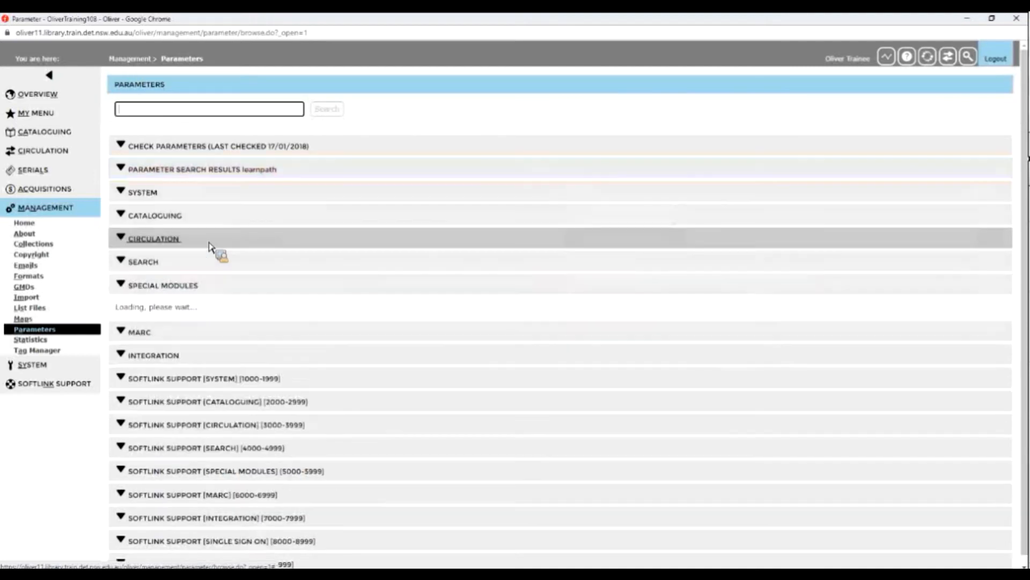
scroll(642, 371, "down", 3)
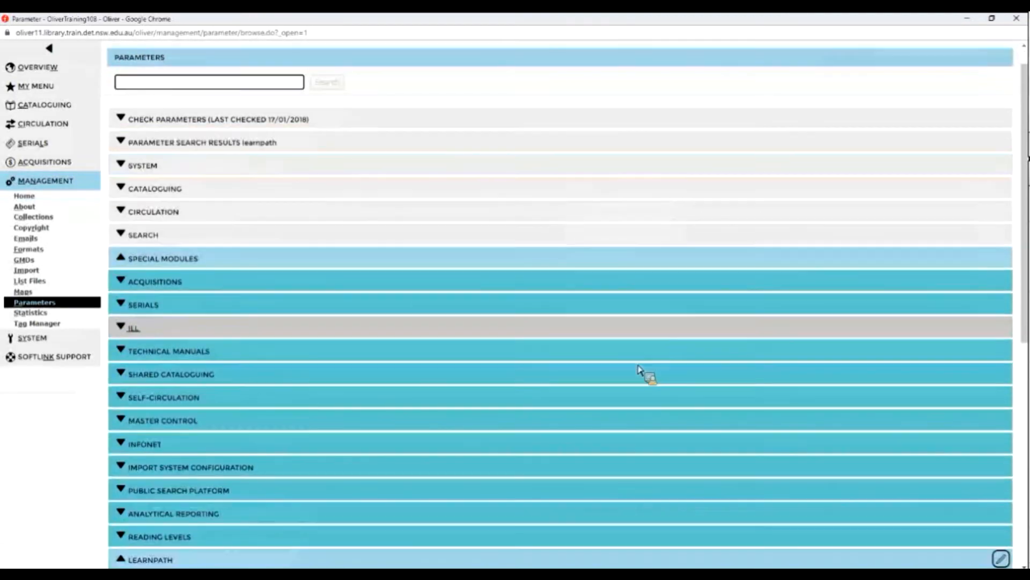
scroll(1005, 220, "down", 4)
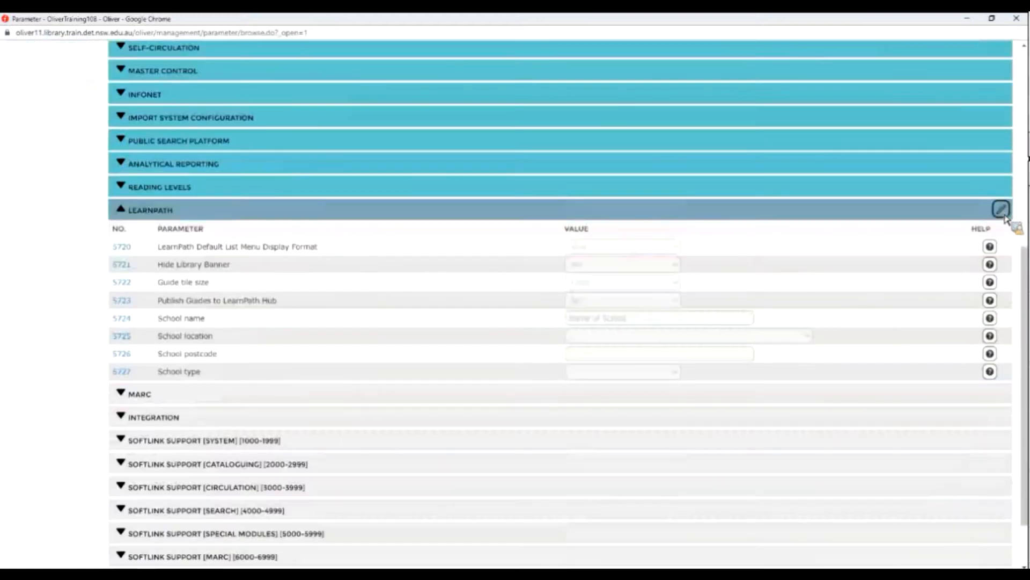
left_click(1000, 209)
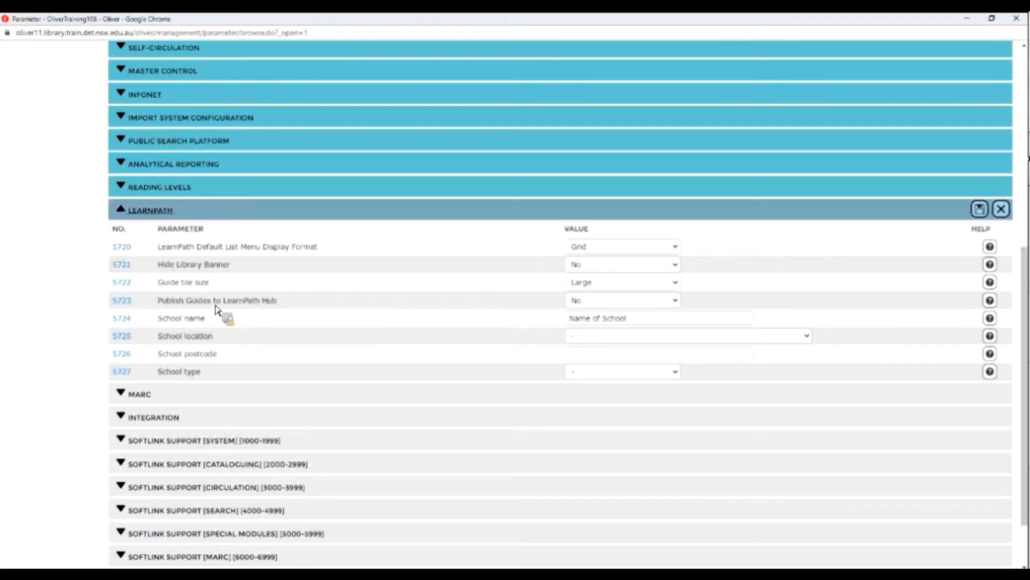
Set Publish Guides to LearnPath Hub to Yes and the school location to New South Wales.
left_click(671, 303)
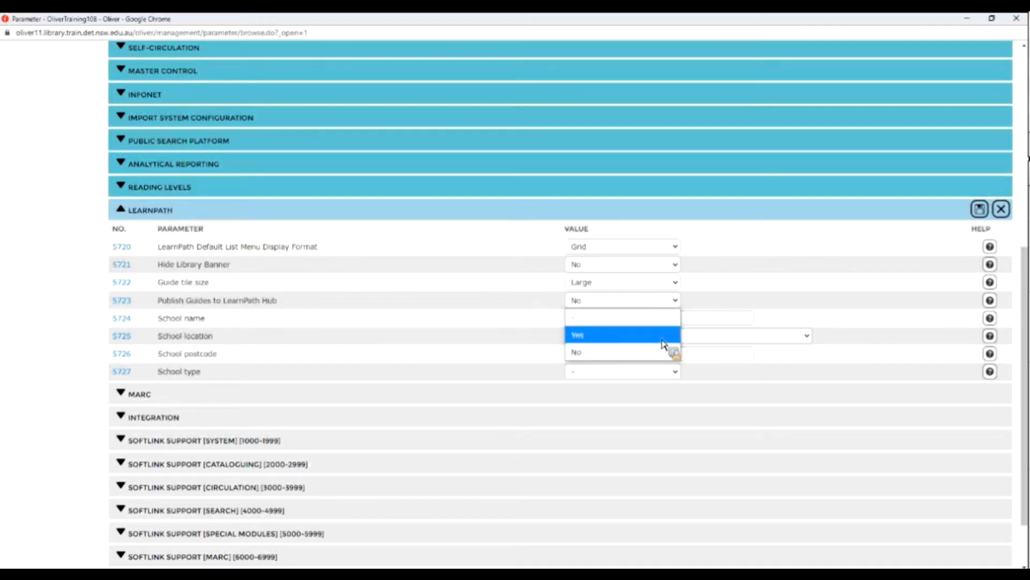
left_click(664, 338)
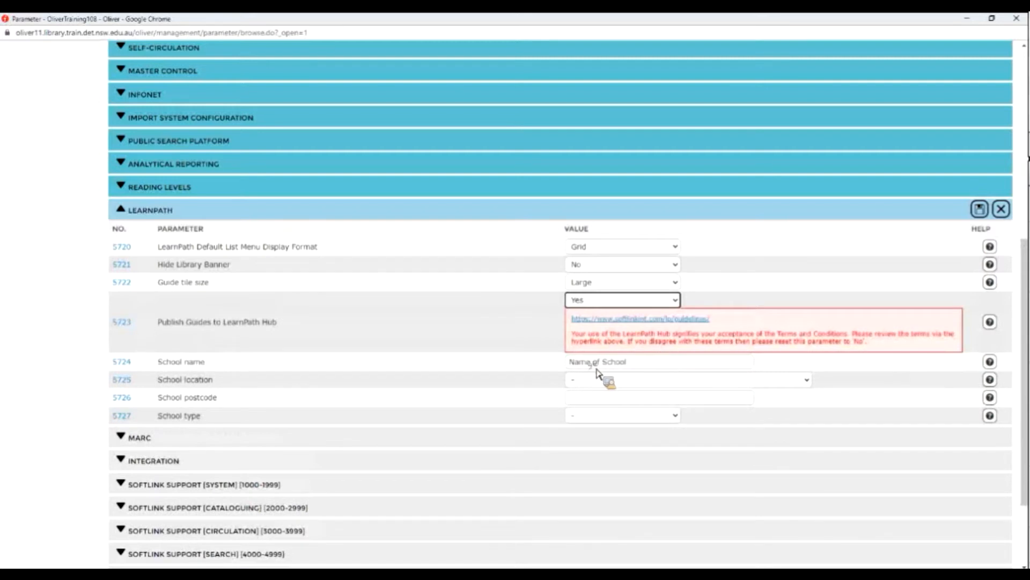
left_click(807, 379)
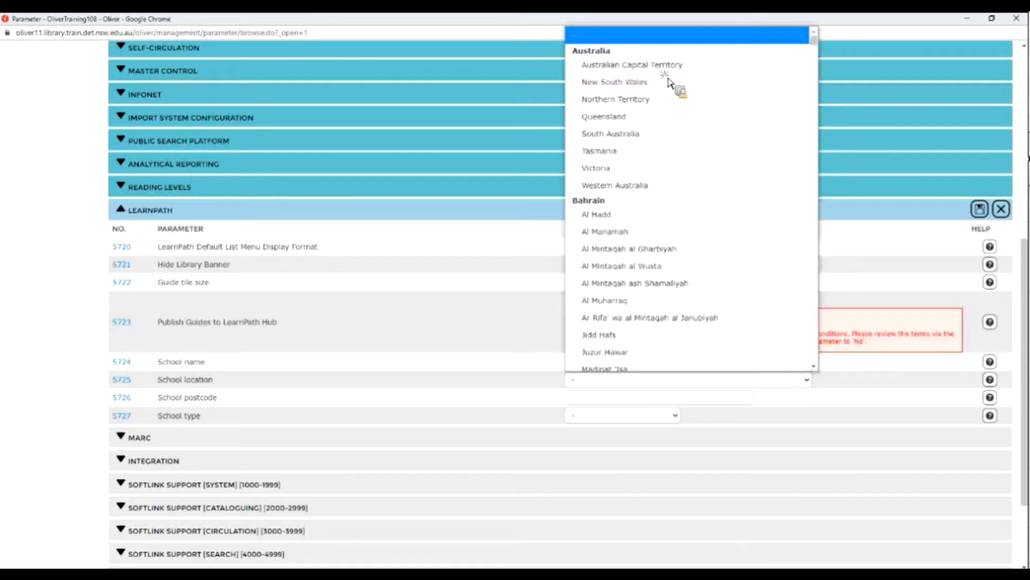
key("Down")
key("Return")
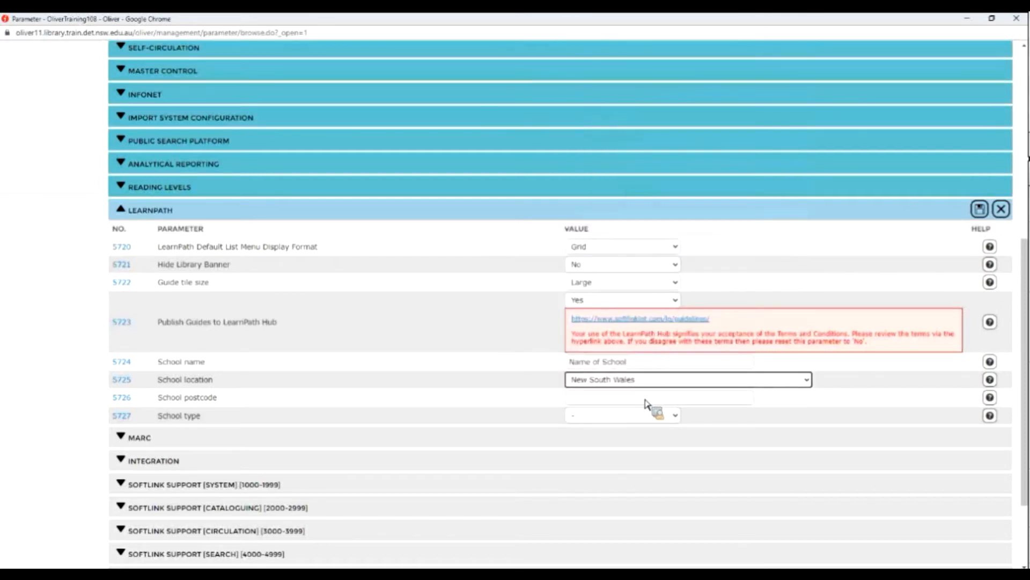
Set the school postcode to 2148 and the school type to Secondary.
left_click(646, 401)
type("21")
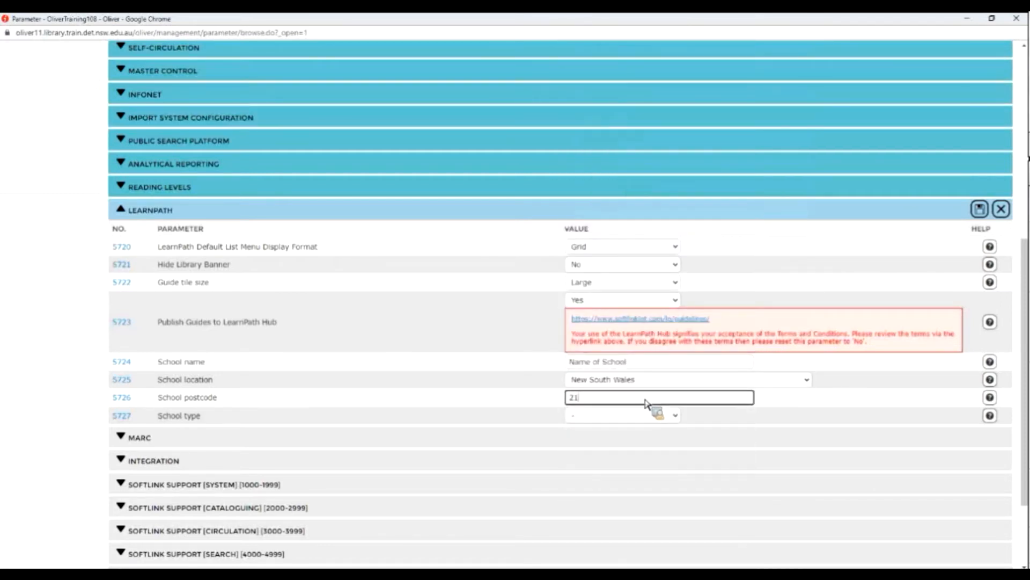
type("48")
left_click(678, 417)
key("Down")
key("Down")
key("Down")
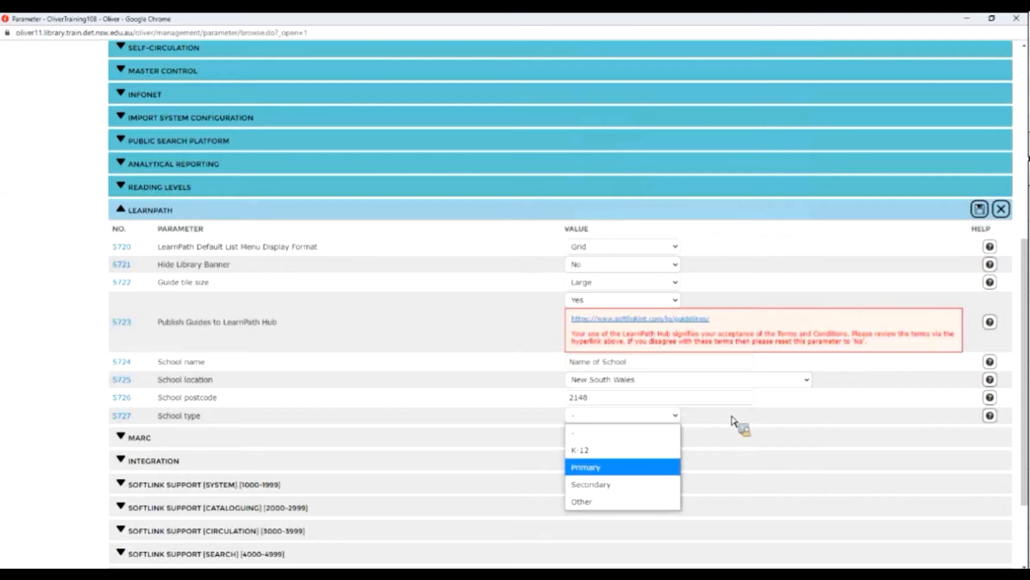
key("Return")
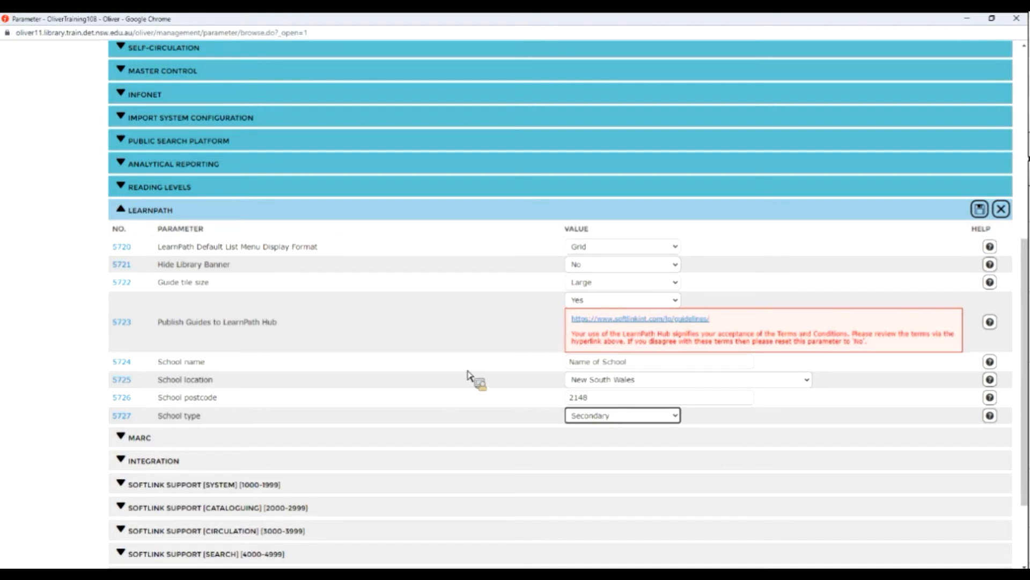
Set the guide tile size to Medium and try to save the LearnPath parameters.
left_click(183, 284)
left_click_drag(184, 284, 215, 285)
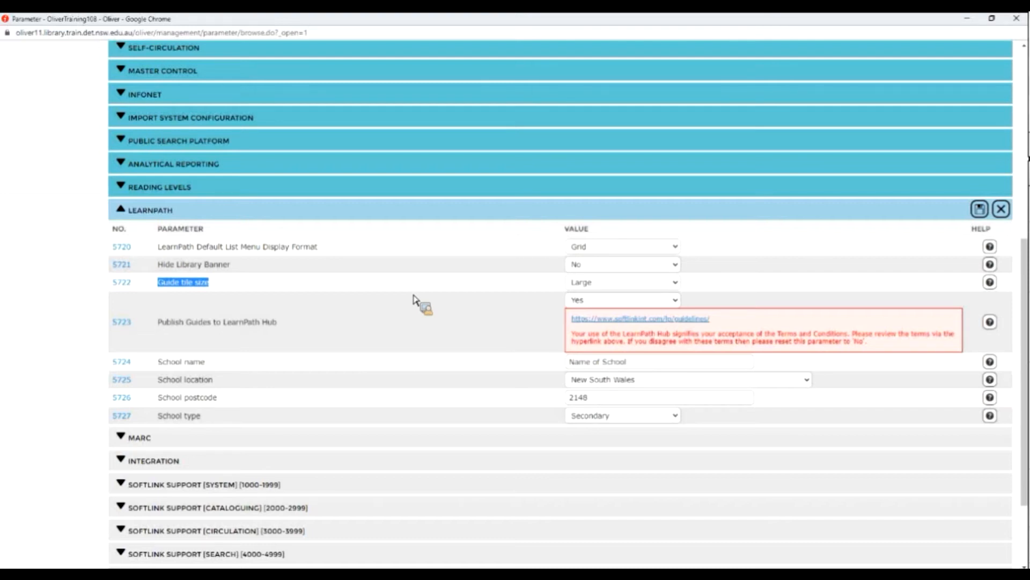
left_click(675, 282)
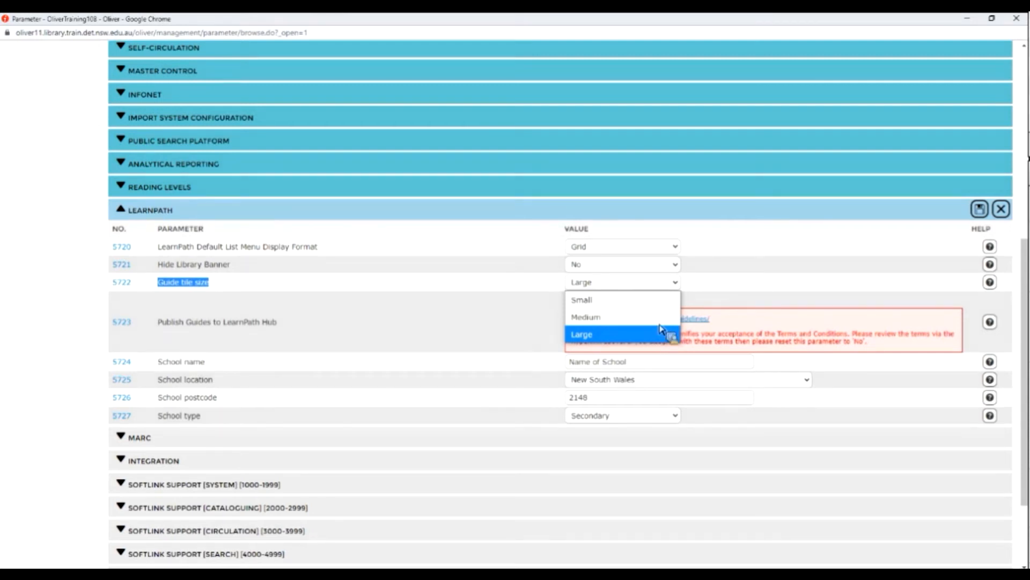
left_click(617, 317)
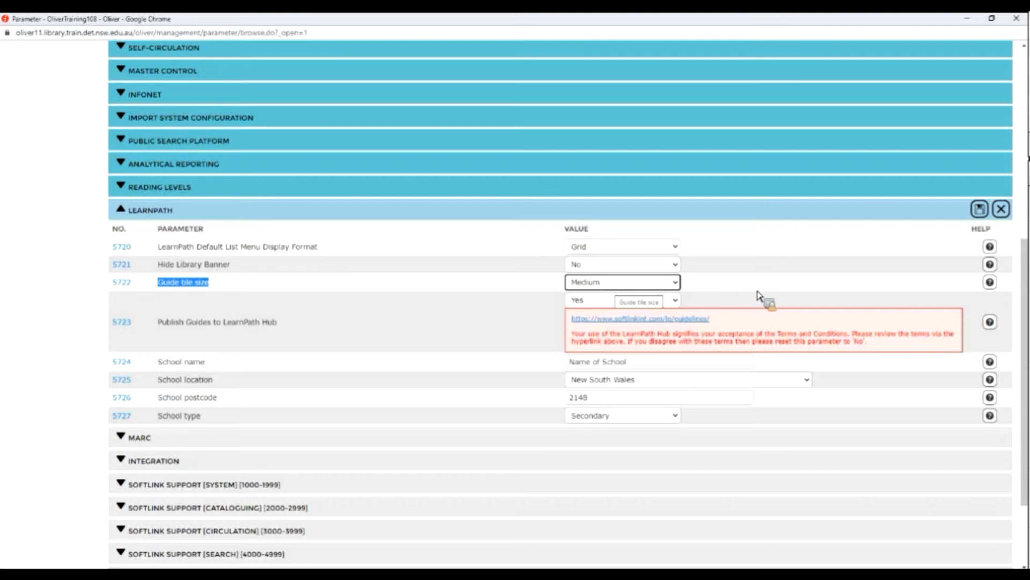
left_click(980, 210)
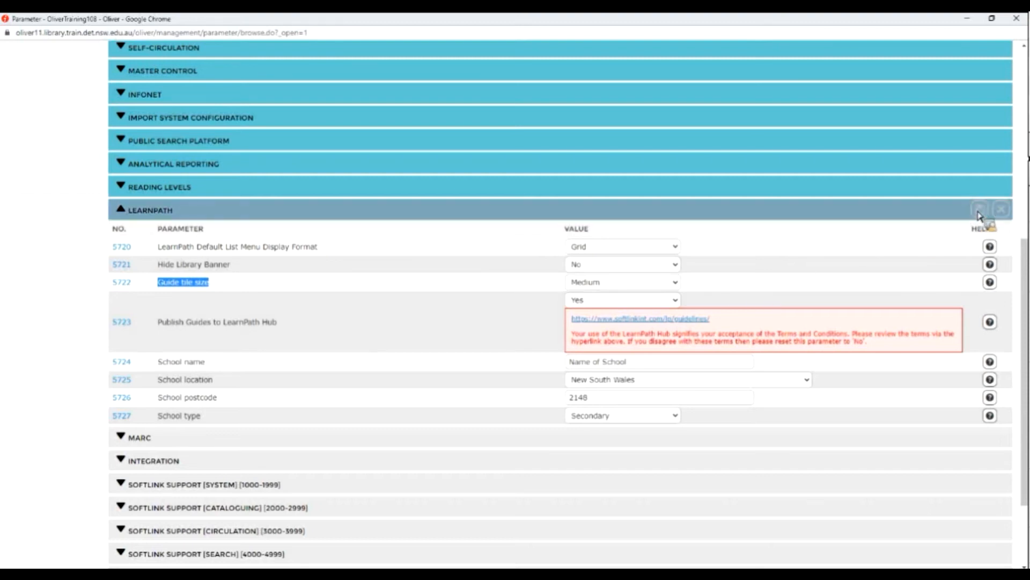
Set Publish Guides to LearnPath Hub to No and save the LearnPath parameters.
left_click(664, 304)
left_click(614, 352)
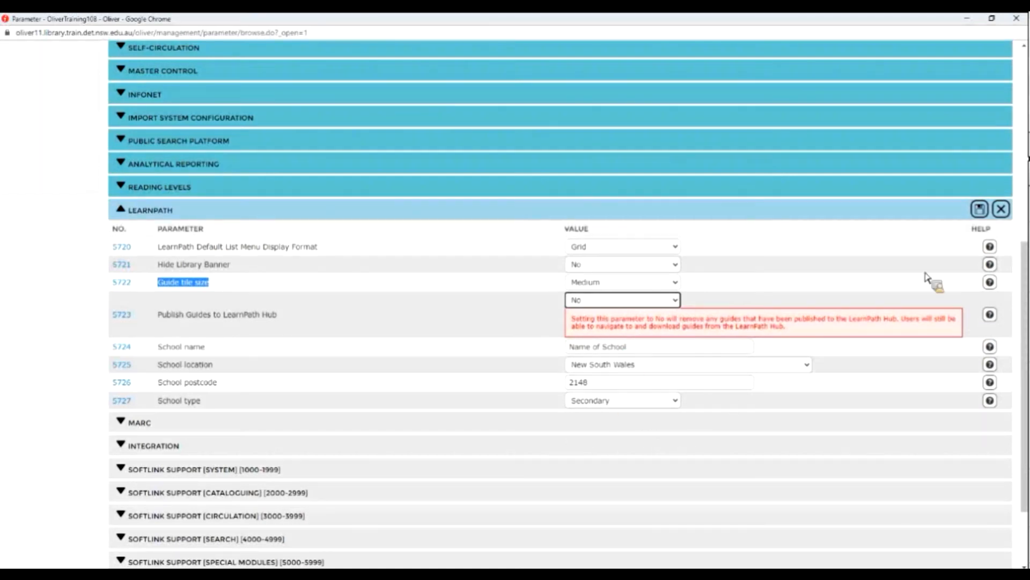
left_click(986, 212)
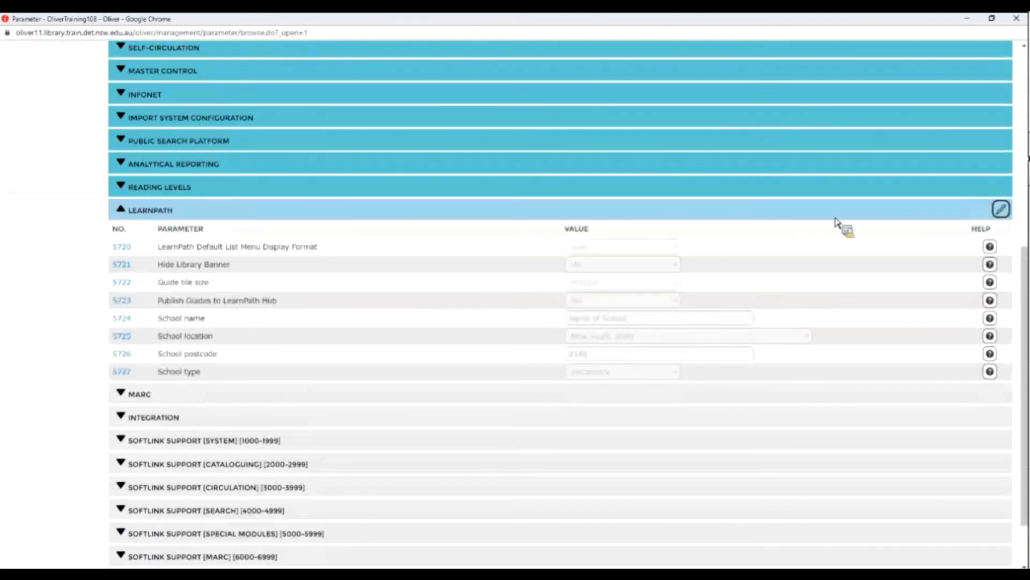
left_click(1001, 209)
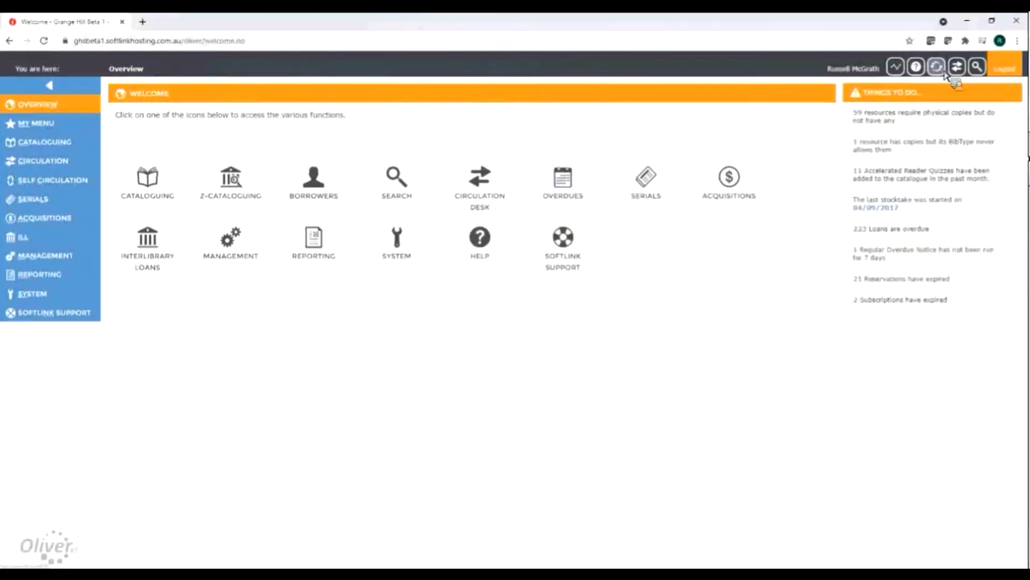
Open the Post-school Pathways guide in Grange Hill School's LearnPath and publish it to the LearnPath Hub under the prefilled author name.
left_click(942, 70)
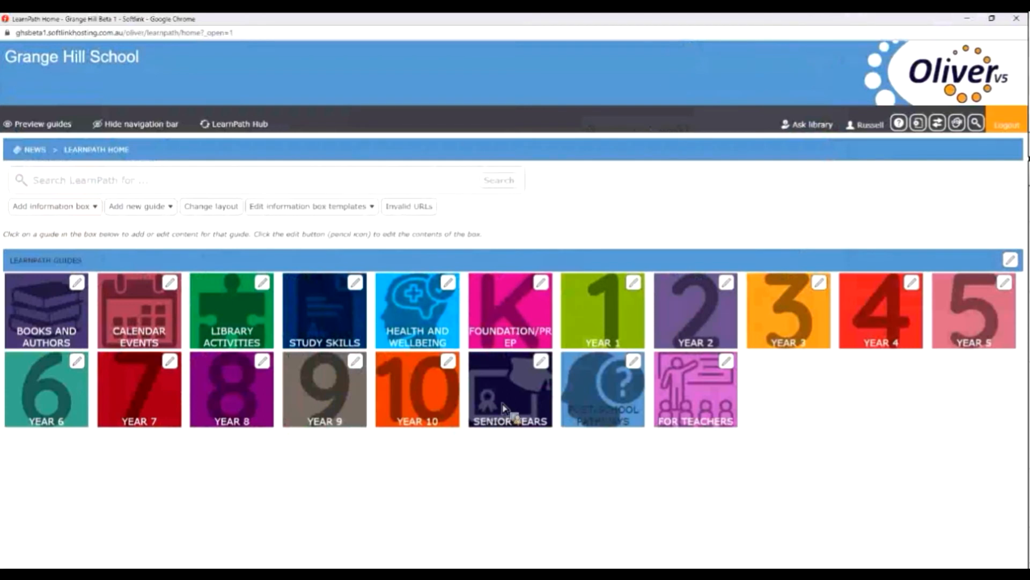
left_click(616, 400)
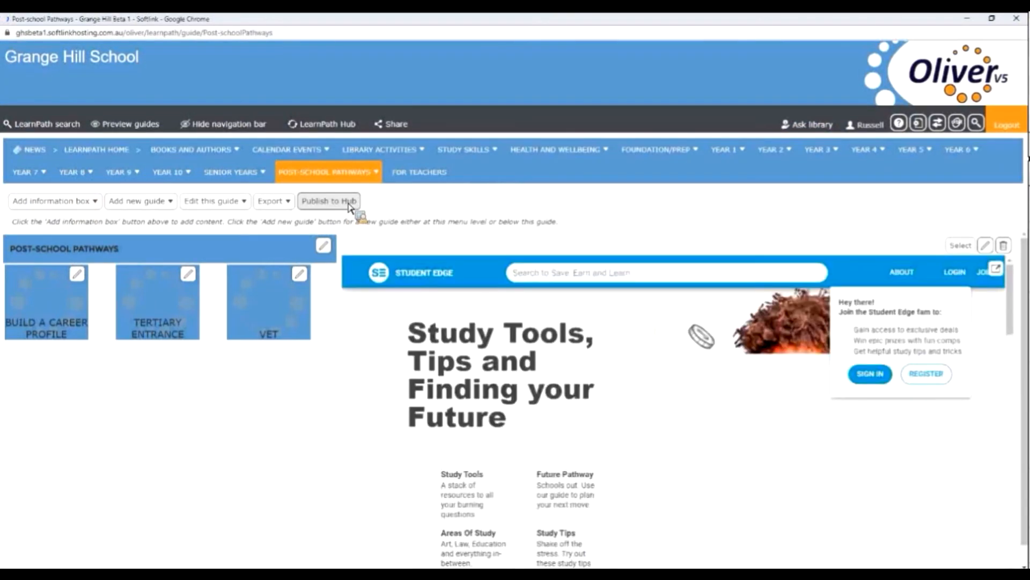
left_click(348, 202)
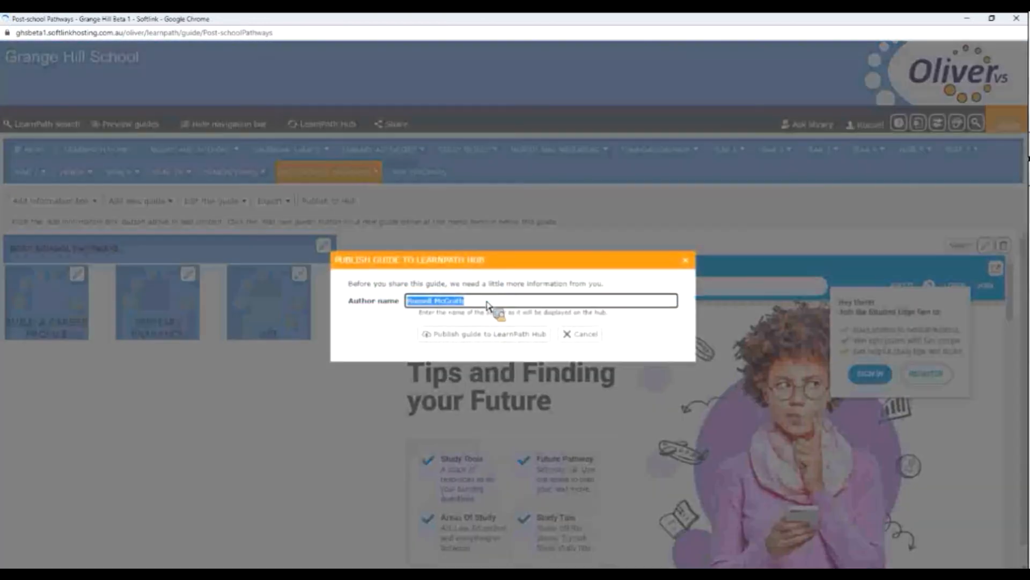
left_click(488, 305)
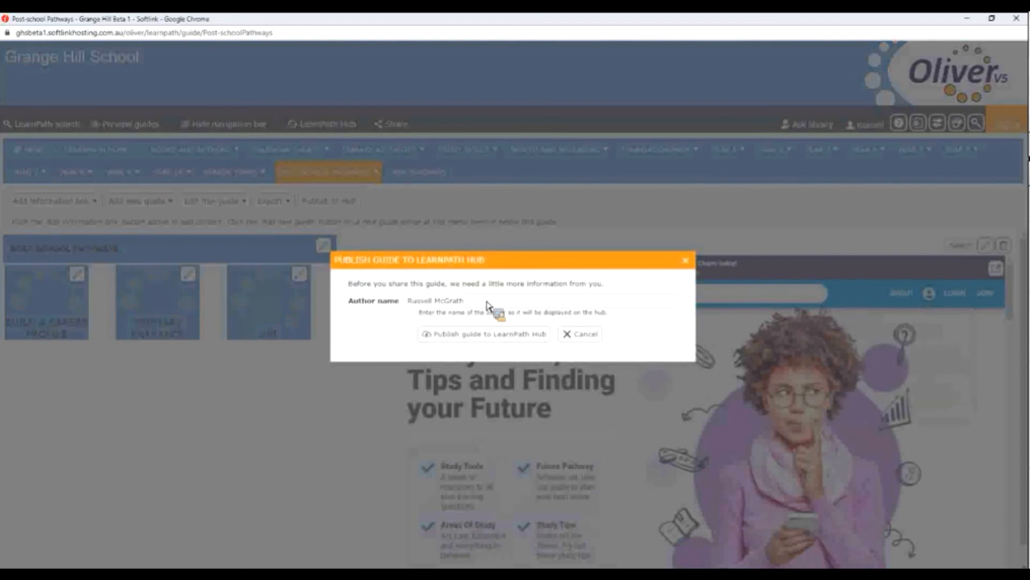
left_click(498, 340)
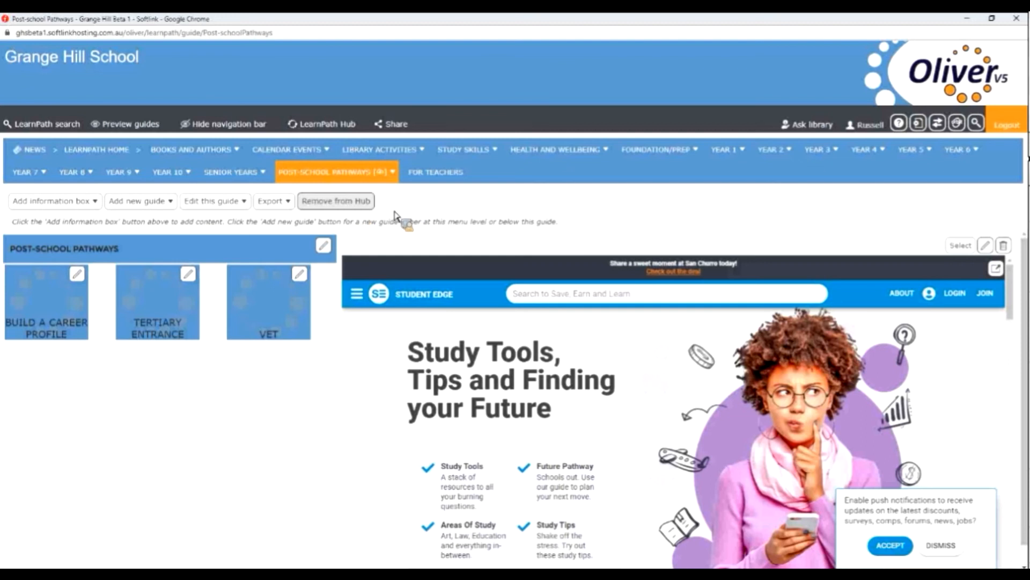
left_click(344, 203)
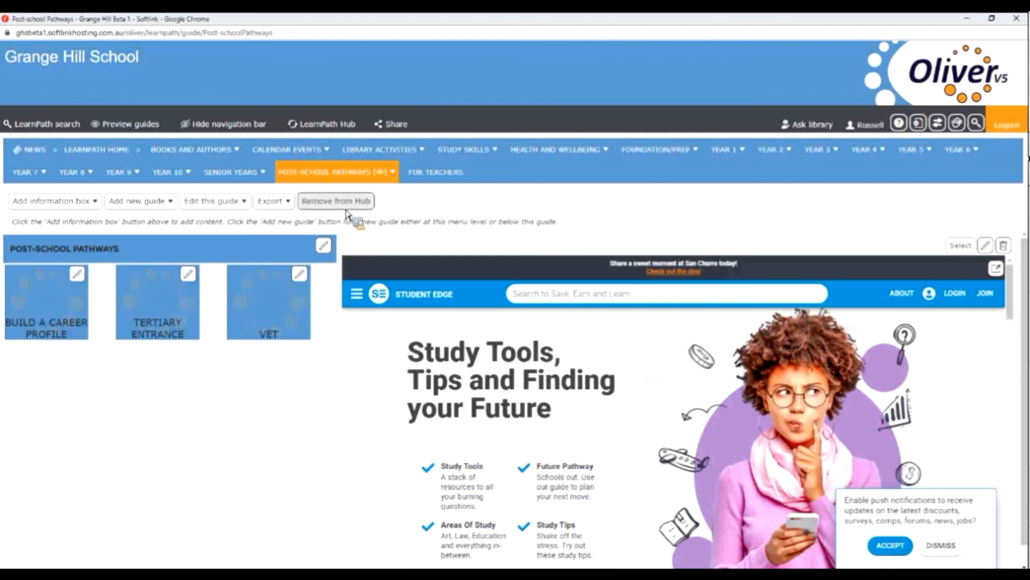
Look up the Post-school Pathways guide in the LearnPath Hub, view its entry, and close the Hub window.
left_click(336, 128)
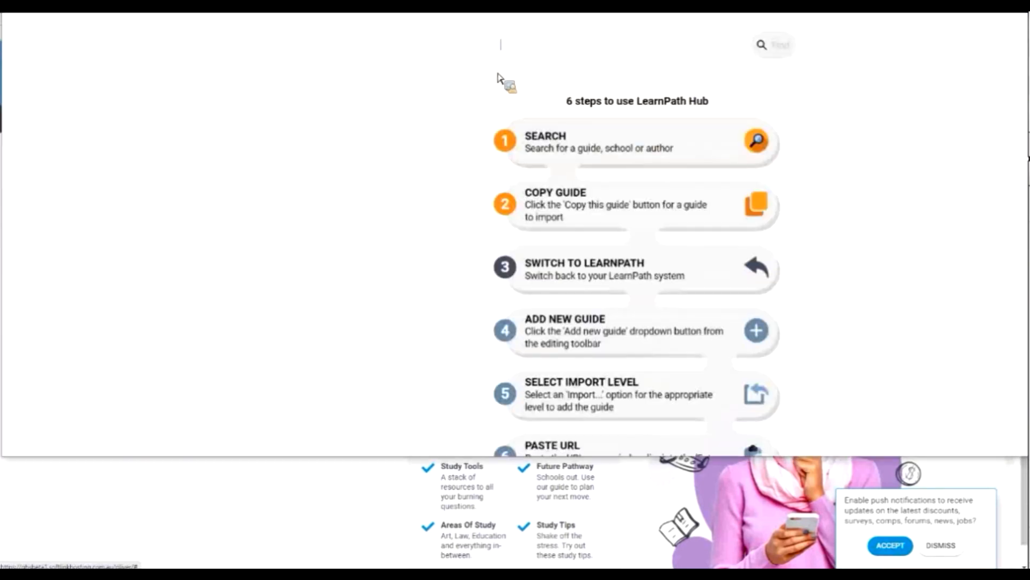
type("post")
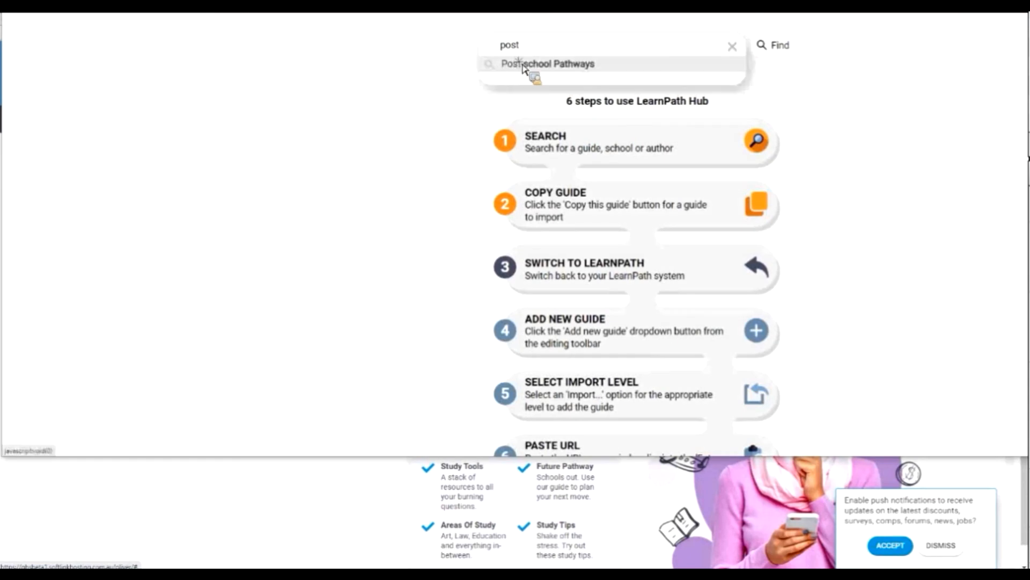
left_click(524, 65)
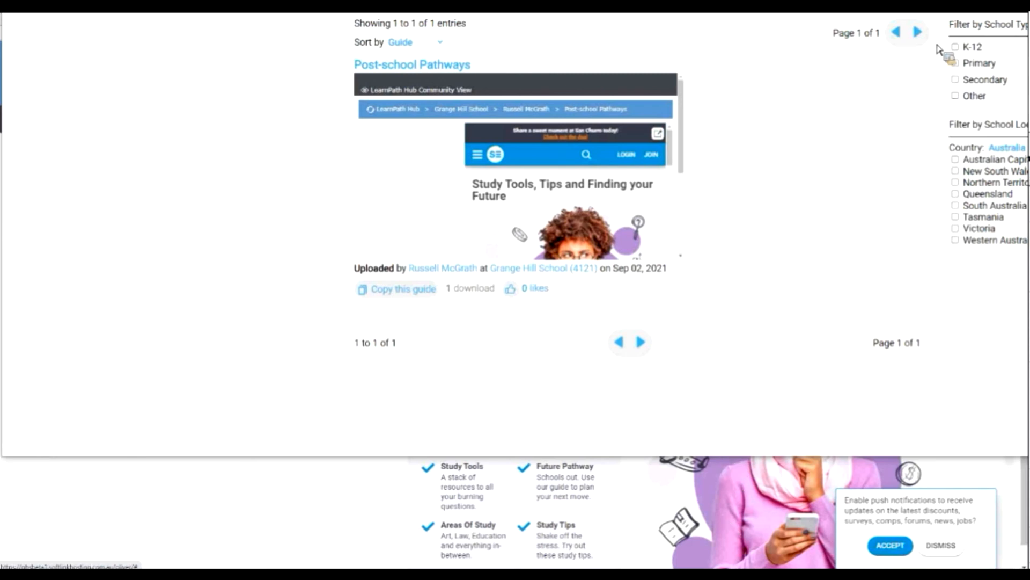
left_click_drag(846, 55, 827, 54)
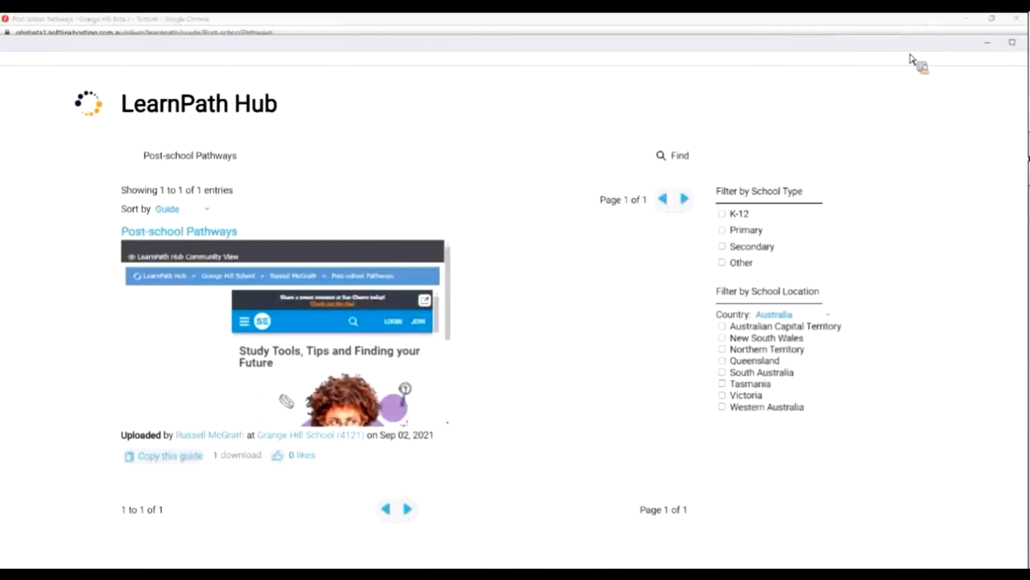
left_click(944, 52)
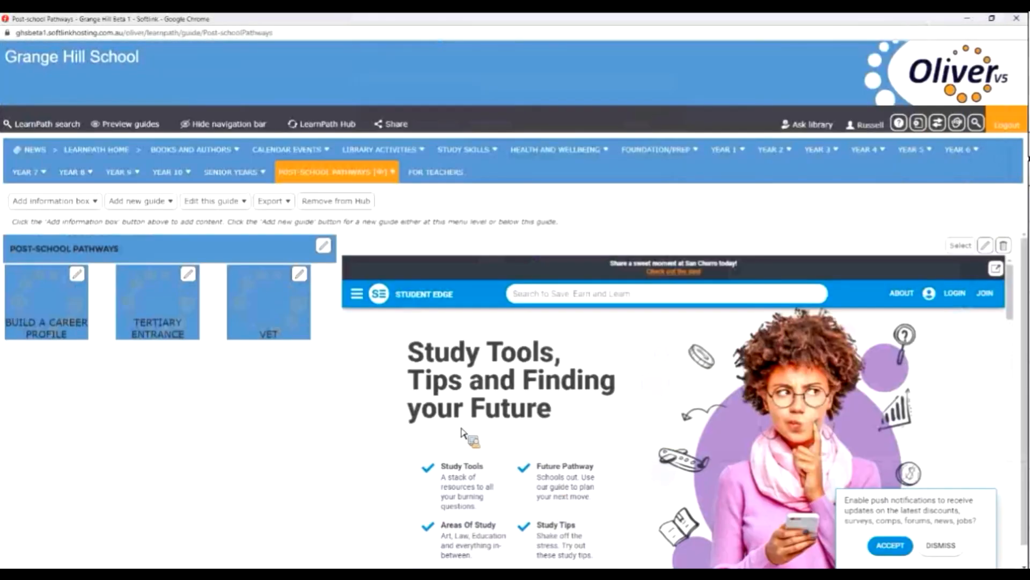
Remove the Post-school Pathways guide from the LearnPath Hub.
left_click(337, 205)
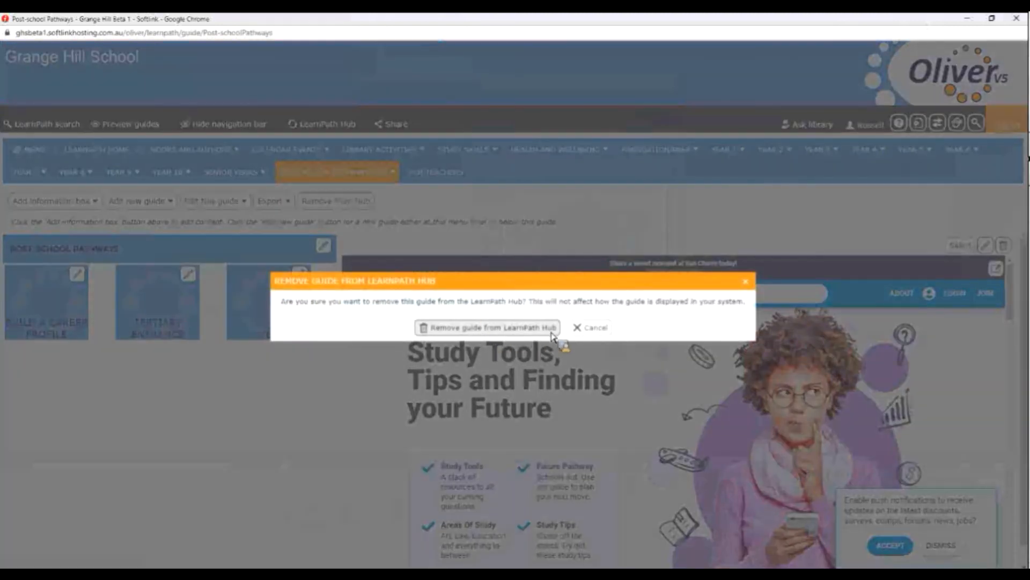
left_click(547, 331)
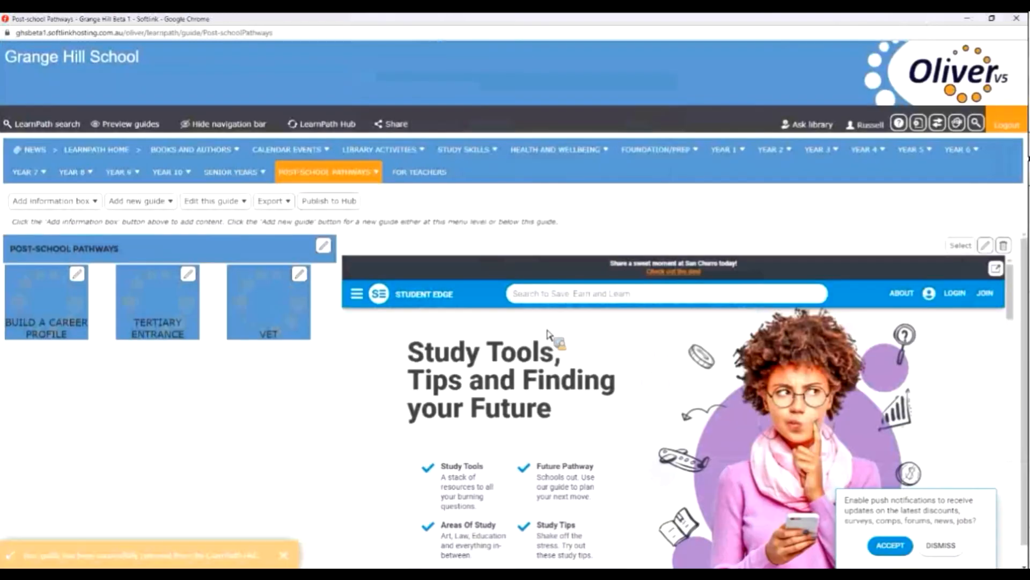